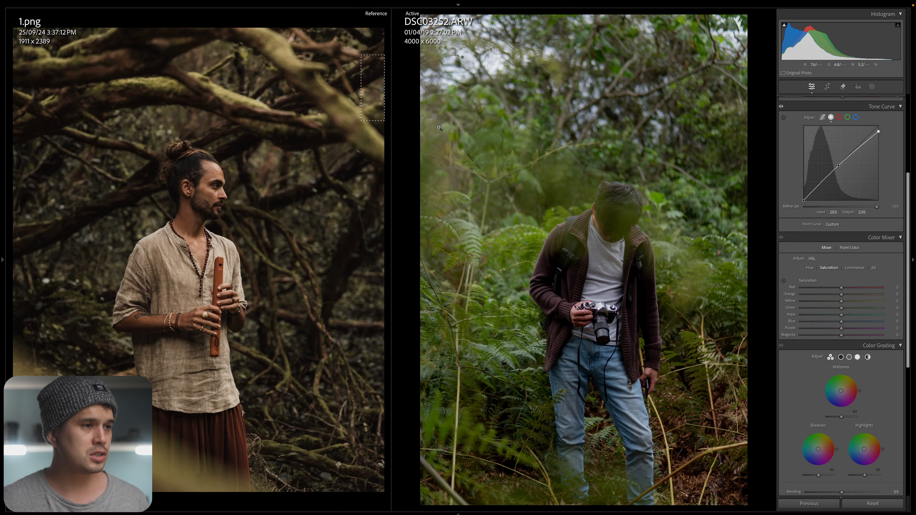
Zoom in on the dark background of the reference photo to examine its blacks, and return to the full view.
left_click(327, 90)
left_click_drag(327, 90, 272, 205)
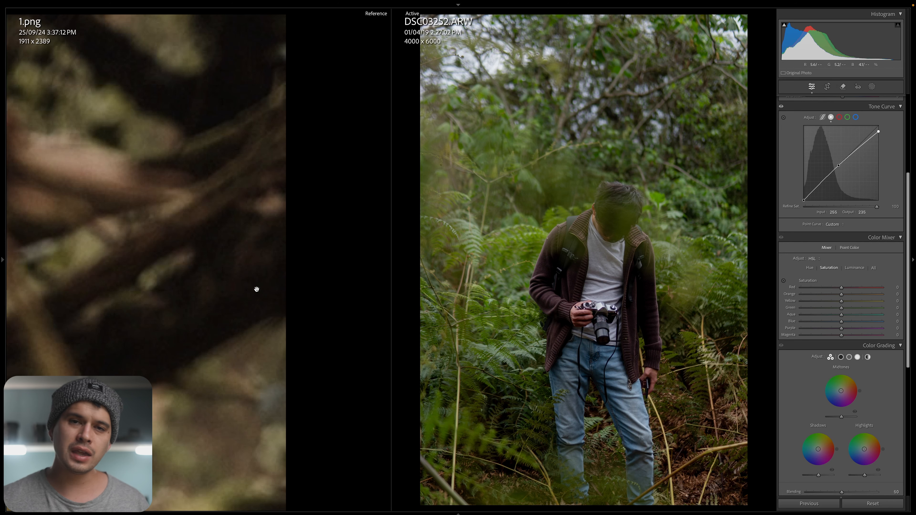
left_click(257, 289)
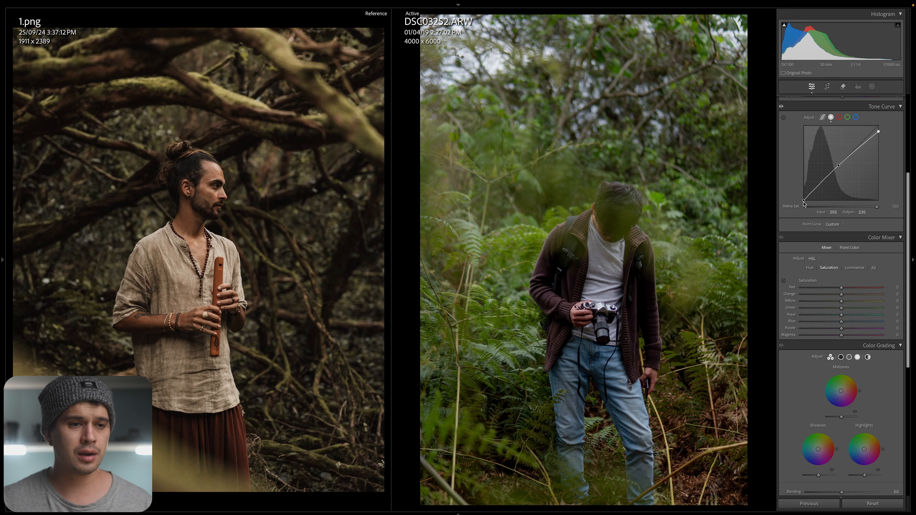
Raise the black point at the start of the tone curve to an output of 10 to fade the blacks.
left_click(804, 201)
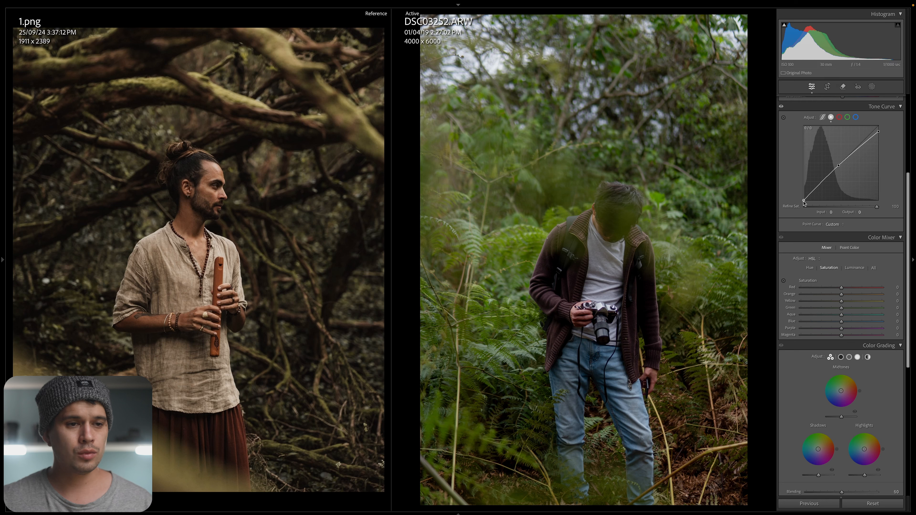
left_click_drag(804, 203, 795, 194)
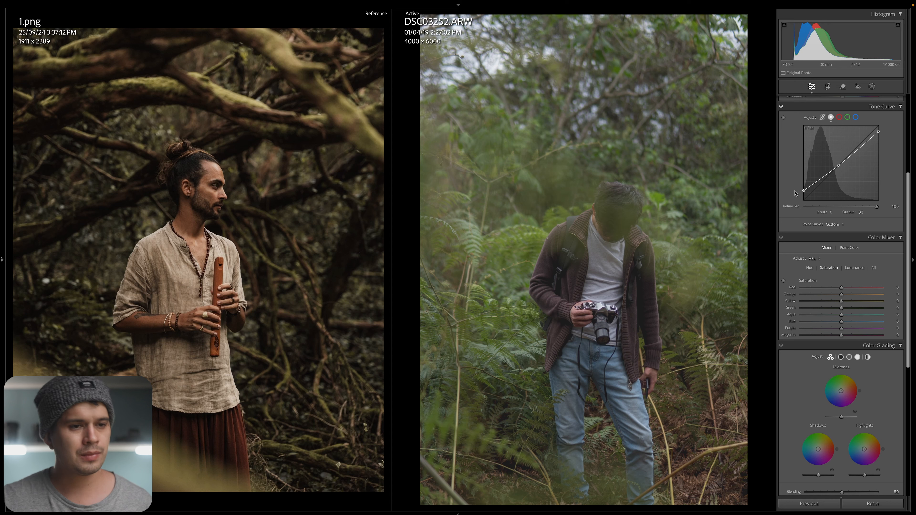
left_click_drag(796, 193, 793, 199)
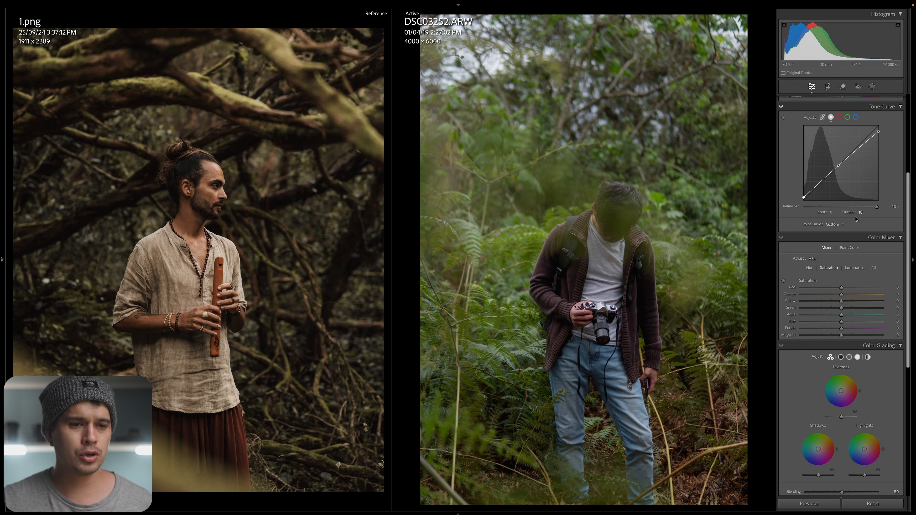
Show only the forest portrait, add a tone curve point pulled down in the deep shadows, and compare before and after.
key("shift+r")
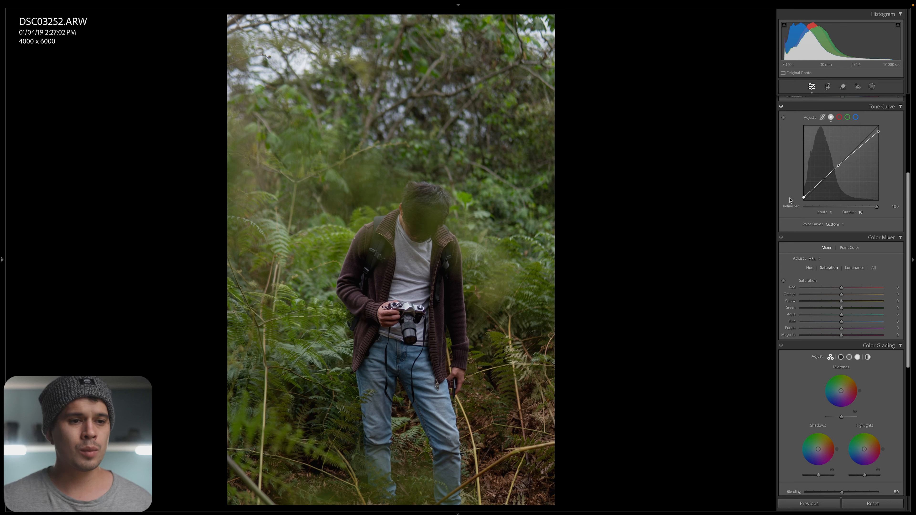
left_click(811, 191)
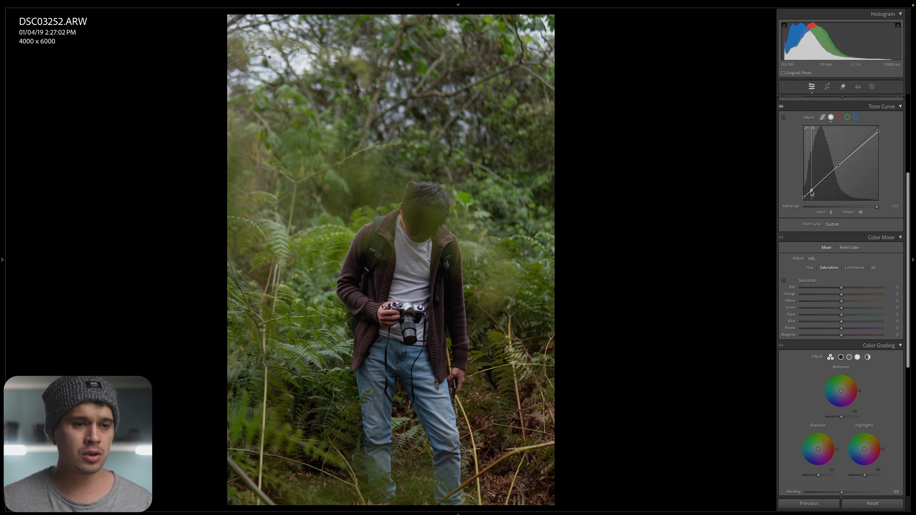
left_click_drag(812, 191, 812, 196)
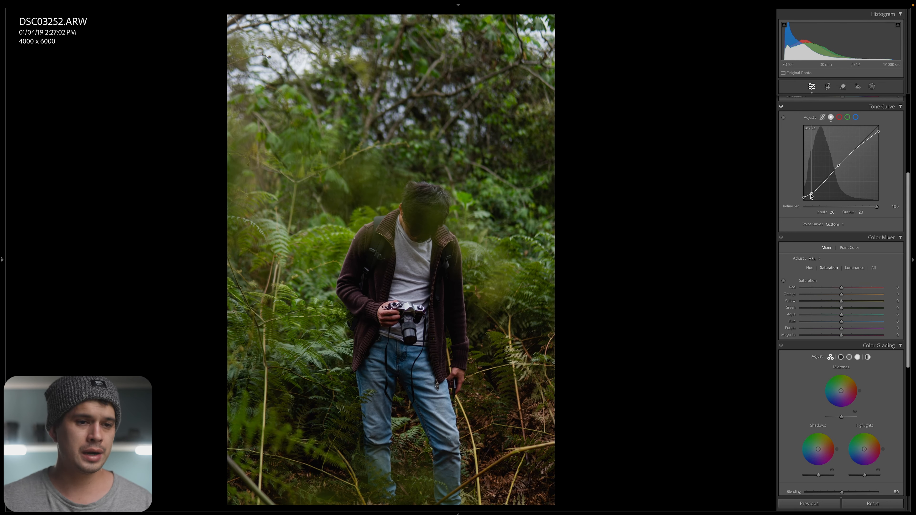
left_click_drag(812, 196, 809, 195)
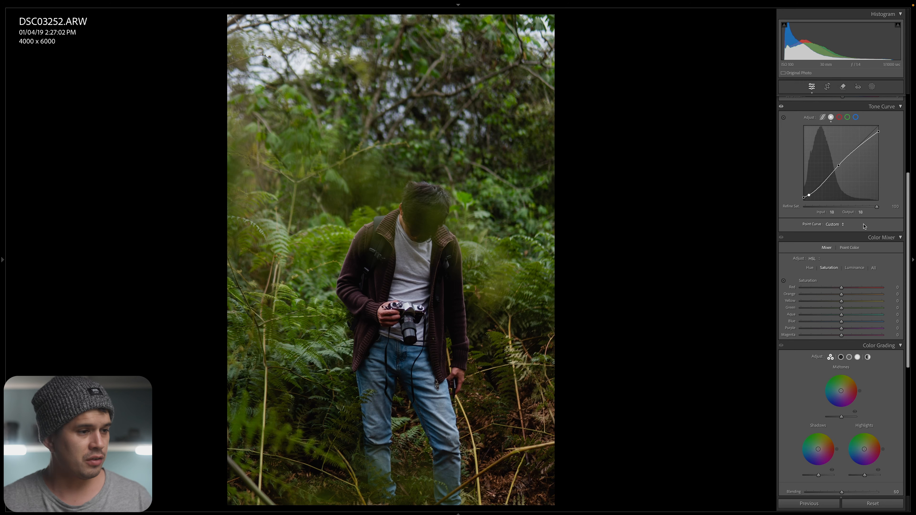
key("y")
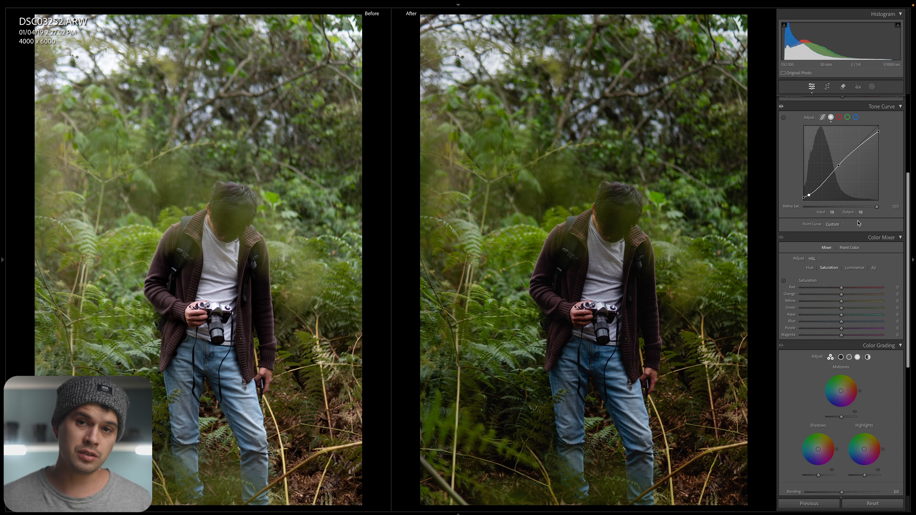
key("y")
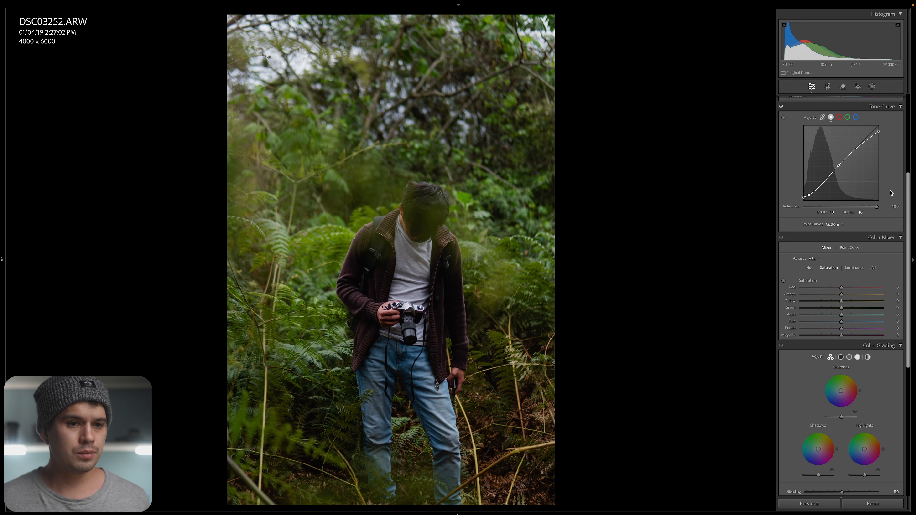
Show the reference photo beside the portrait and zoom in on the man with the flute to examine his detail.
left_click_drag(908, 222, 905, 191)
scroll(833, 185, "up", 5)
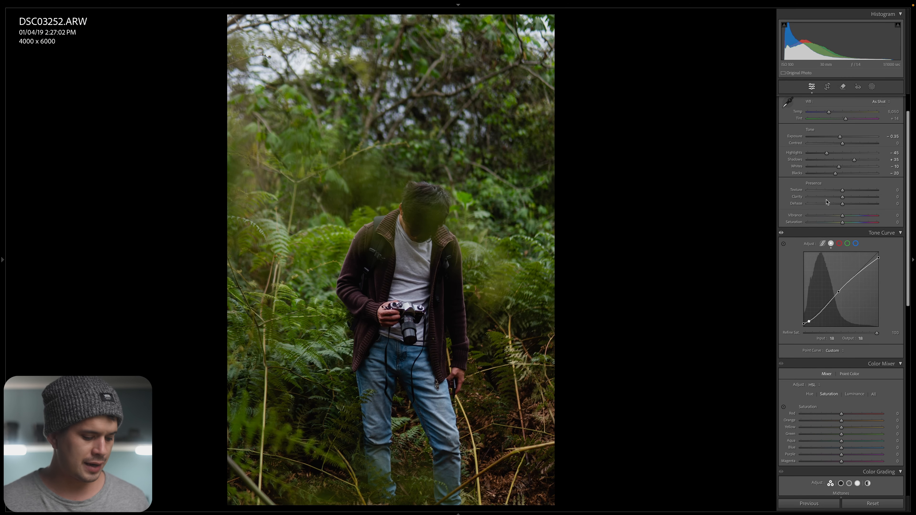
key("shift+r")
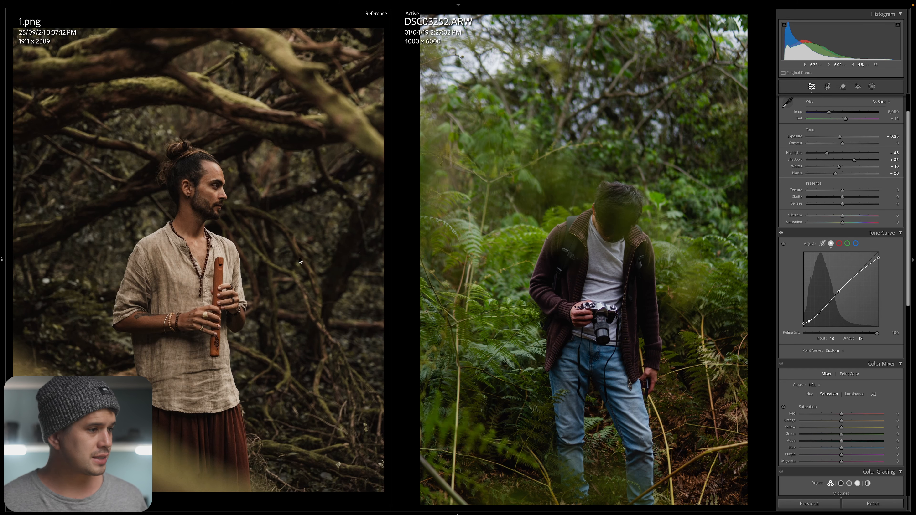
left_click_drag(117, 145, 299, 337)
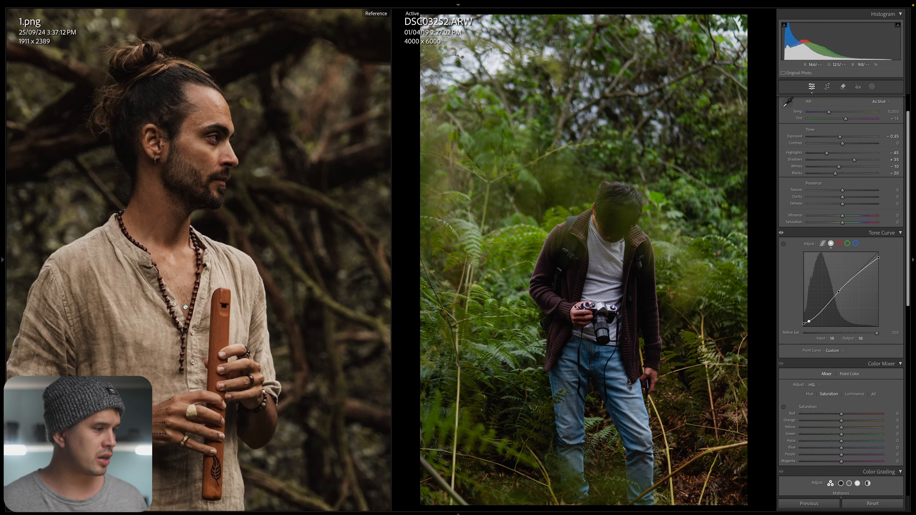
left_click_drag(185, 307, 236, 307)
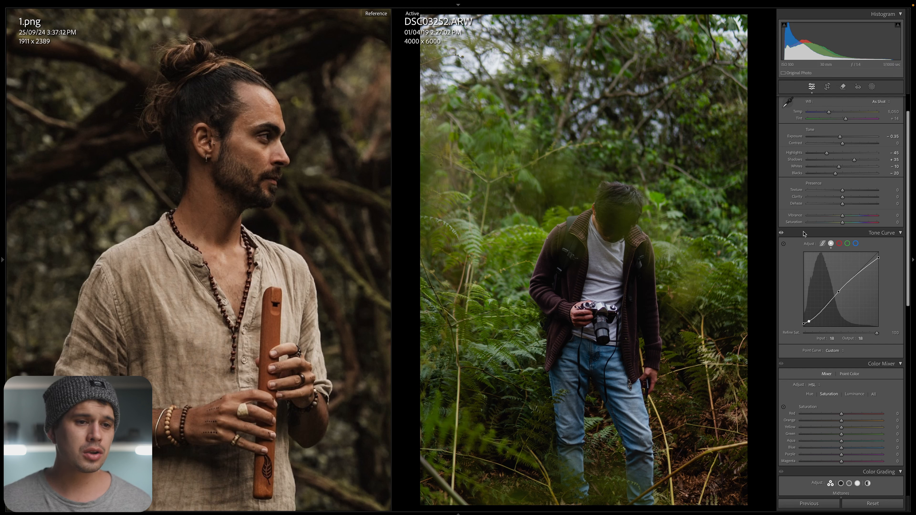
Preview the portrait's Texture at +100, and set it to +5.
left_click_drag(843, 191, 877, 195)
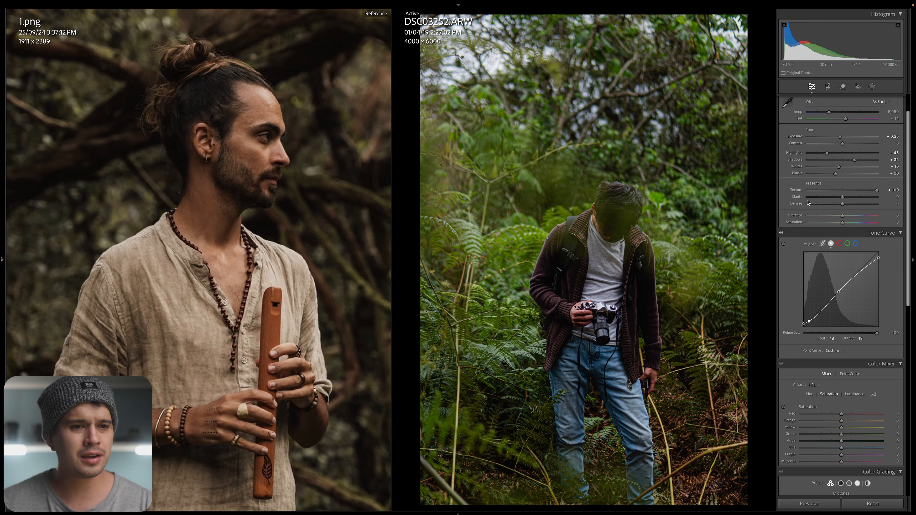
left_click(637, 66)
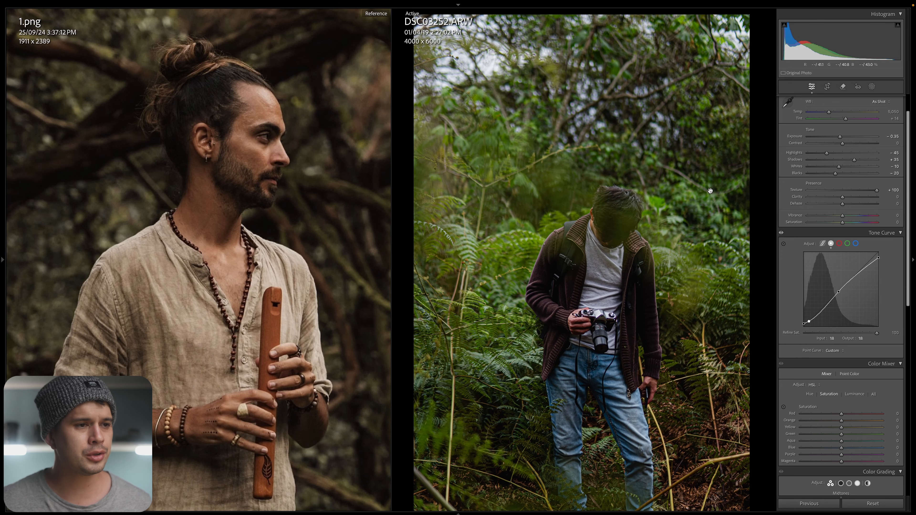
left_click(640, 161)
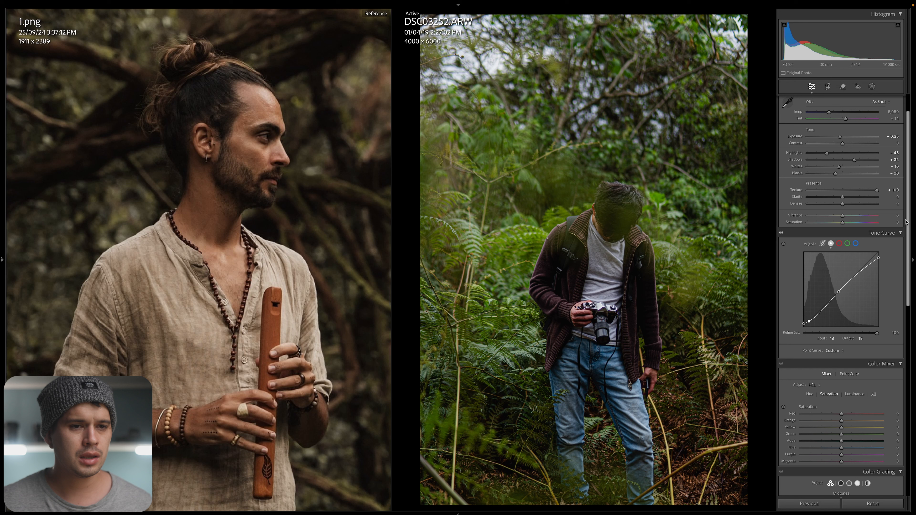
left_click(897, 190)
type("5")
key("Return")
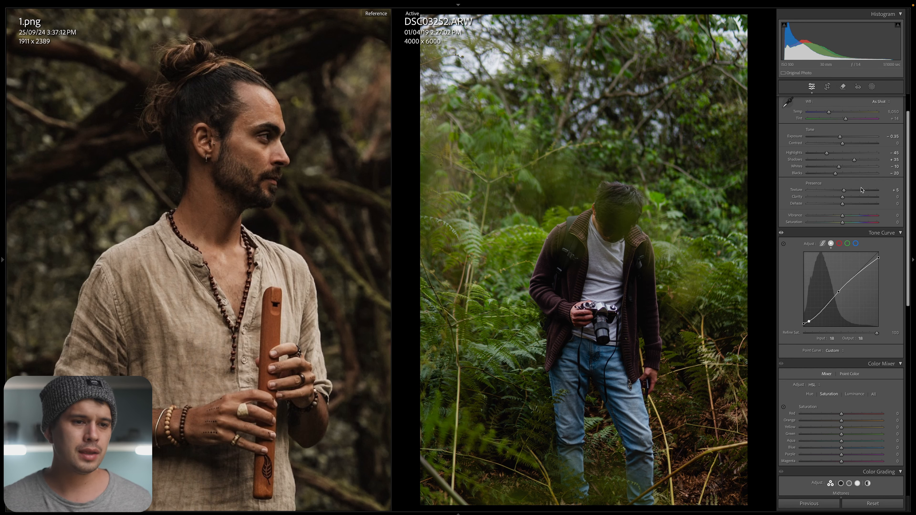
Preview Clarity at +100, set it to +5, and compare the portrait before and after the edits.
left_click_drag(843, 197, 886, 203)
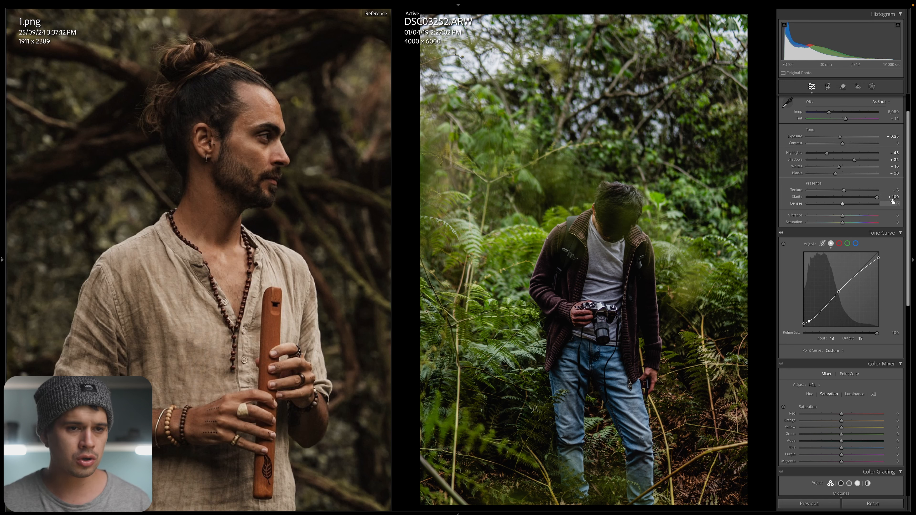
left_click(891, 197)
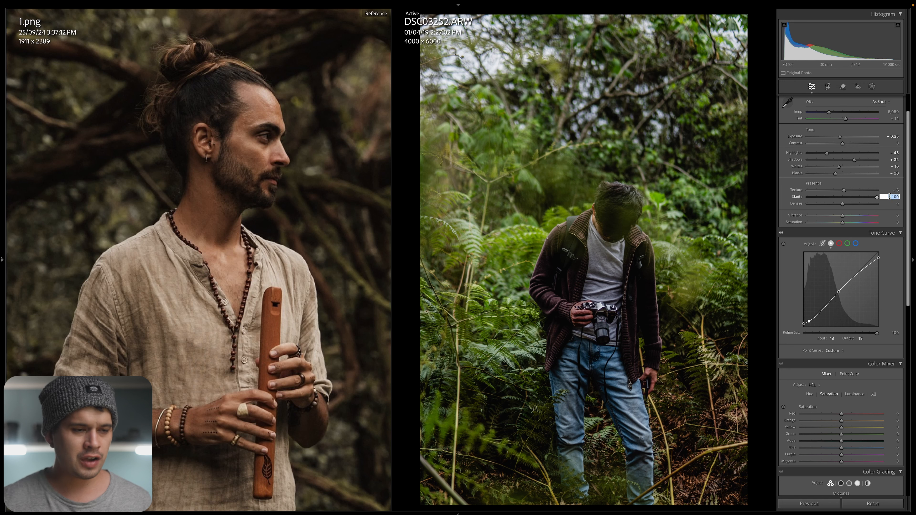
type("5")
key("Return")
key("y")
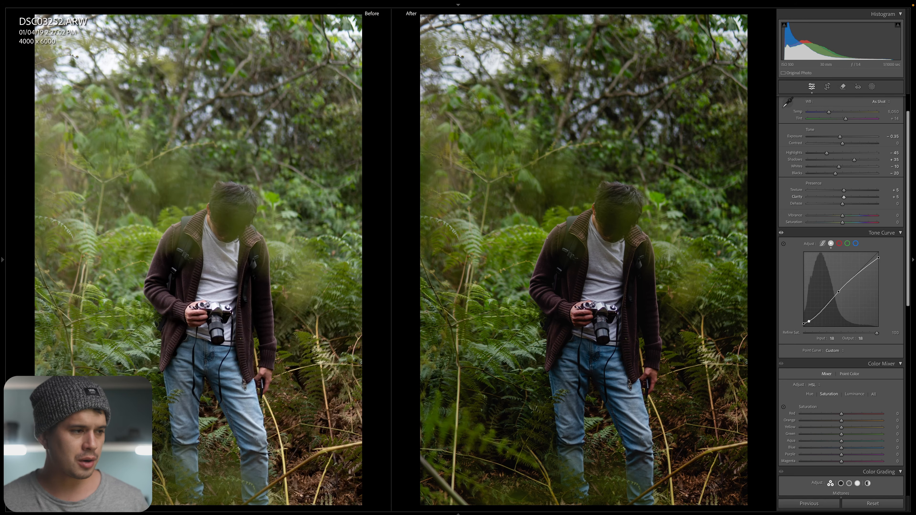
key("y")
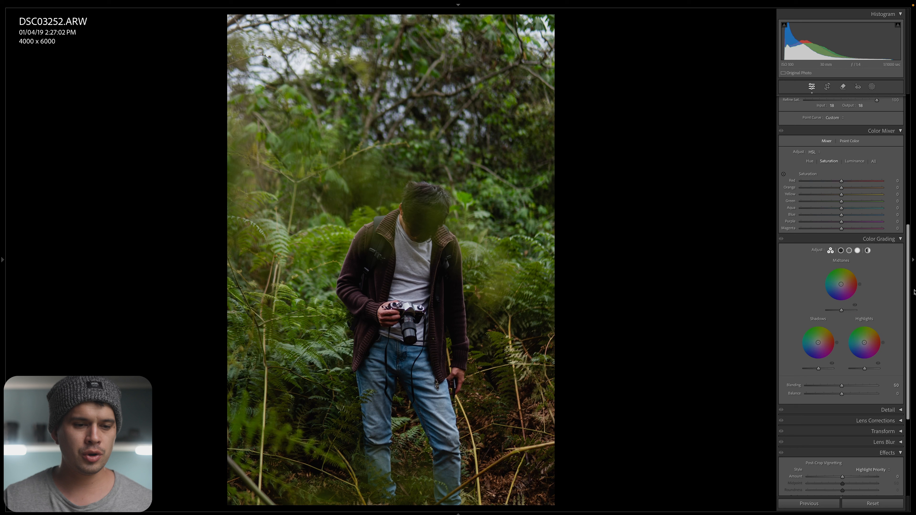
In Calibration, preview the Green Primary hue at +100 and set it to -44, keeping the Blue Primary hue at default.
scroll(873, 412, "down", 4)
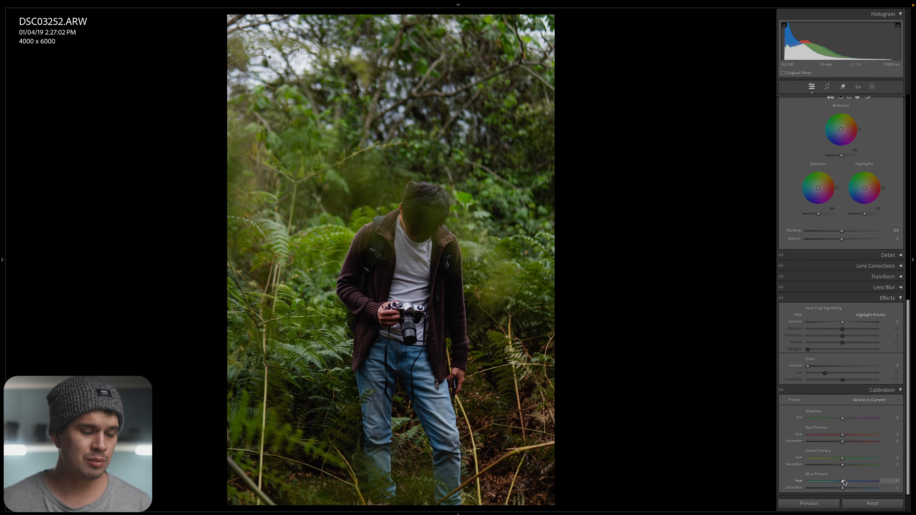
mouse_move(843, 481)
left_mouse_down()
mouse_move(811, 482)
mouse_move(882, 484)
mouse_move(707, 477)
mouse_move(874, 487)
mouse_move(843, 484)
left_mouse_up()
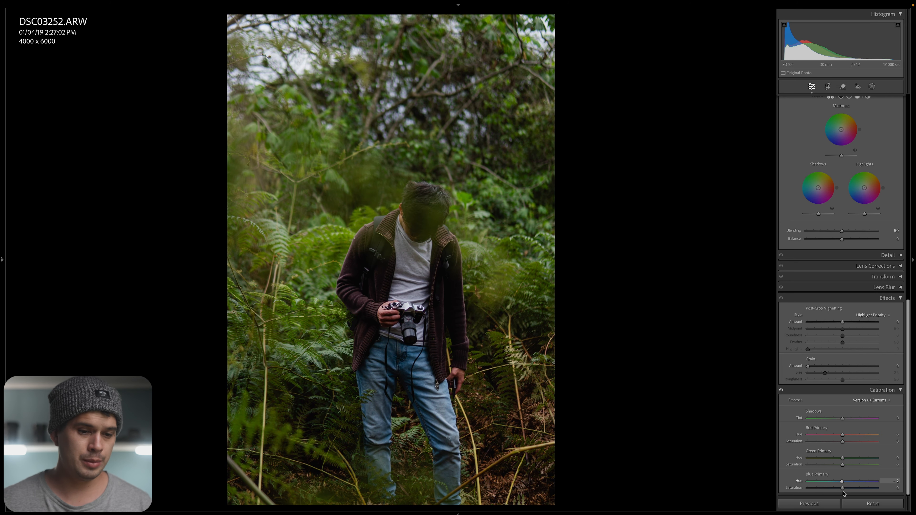
double_click(808, 477)
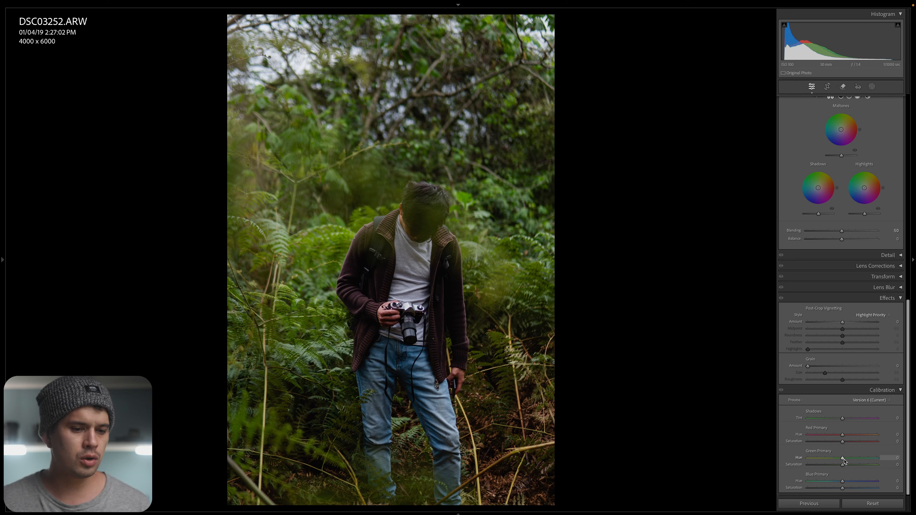
left_click_drag(845, 461, 891, 469)
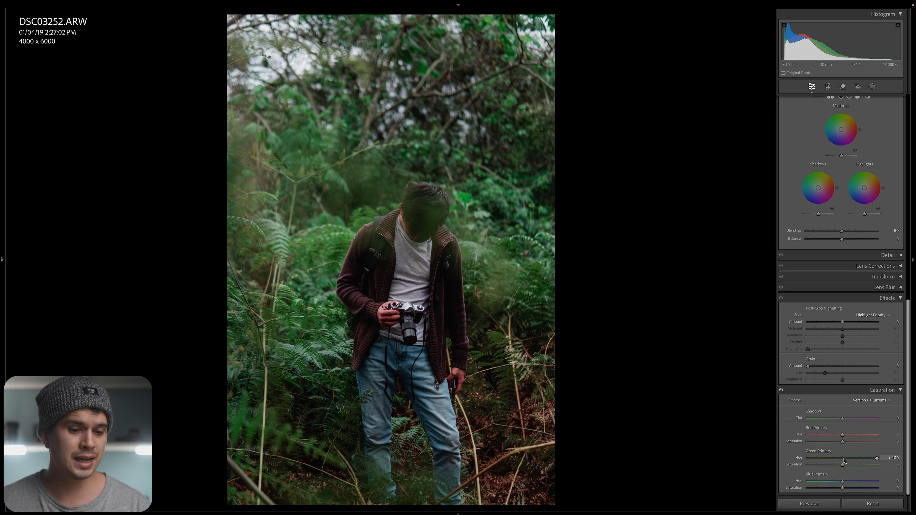
left_click_drag(845, 462, 827, 465)
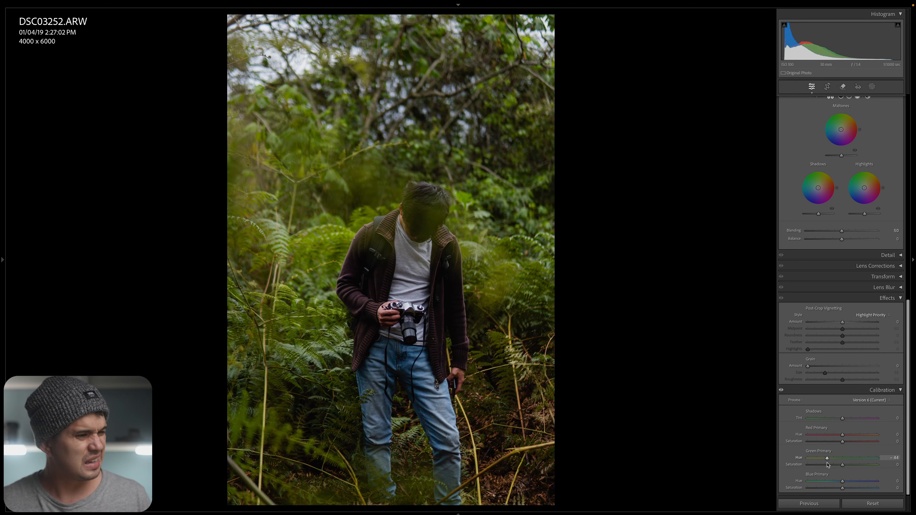